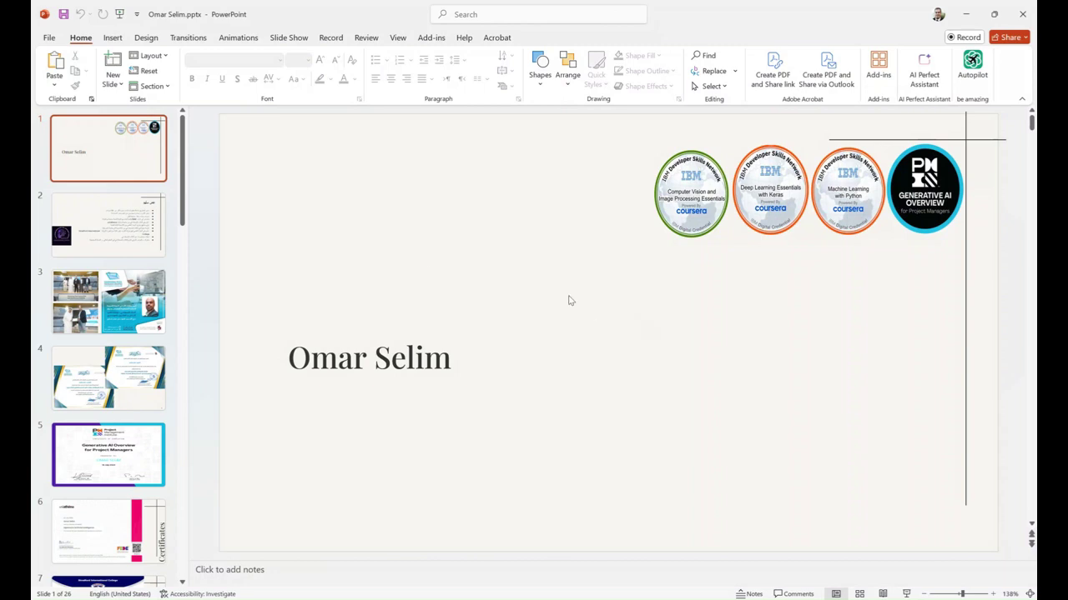
# Try Fade and Push, leave the title slide on a 1.60-second Gallery transition, then select every slide
pyautogui.click(188, 38)
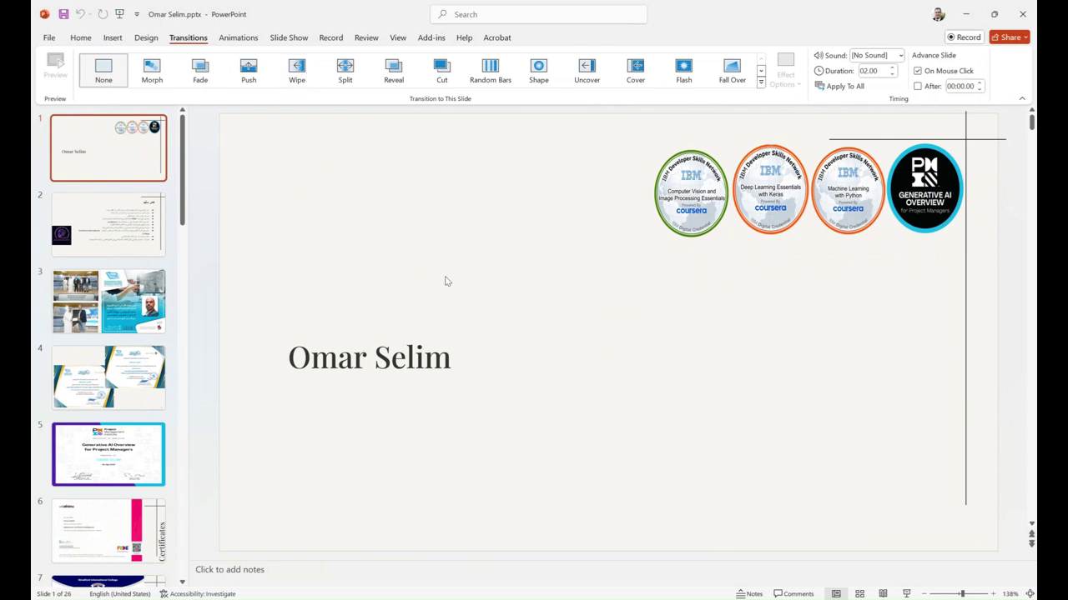
pyautogui.click(201, 75)
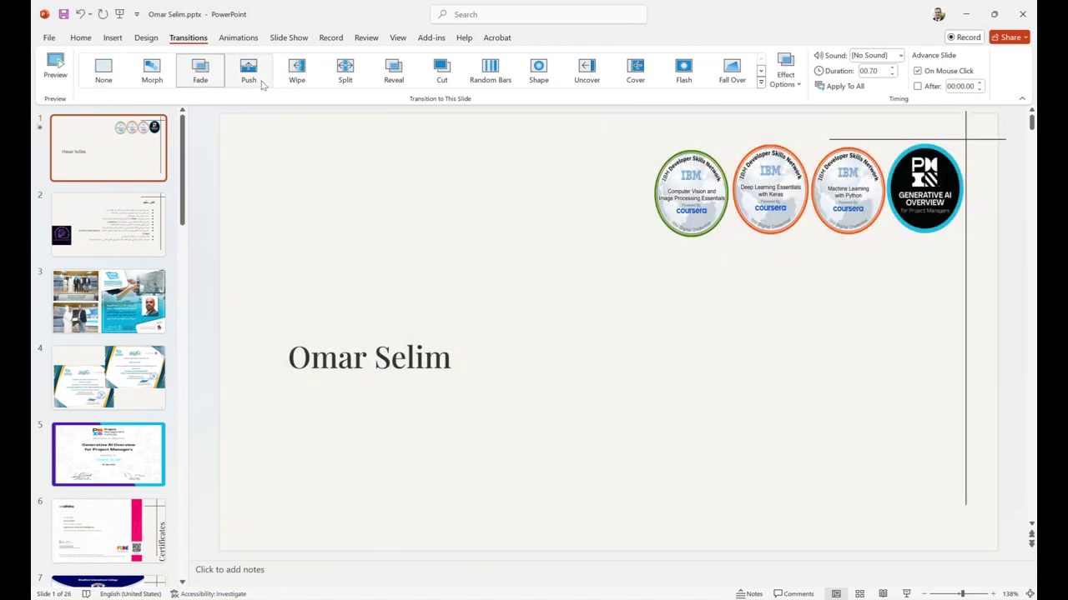
pyautogui.click(260, 81)
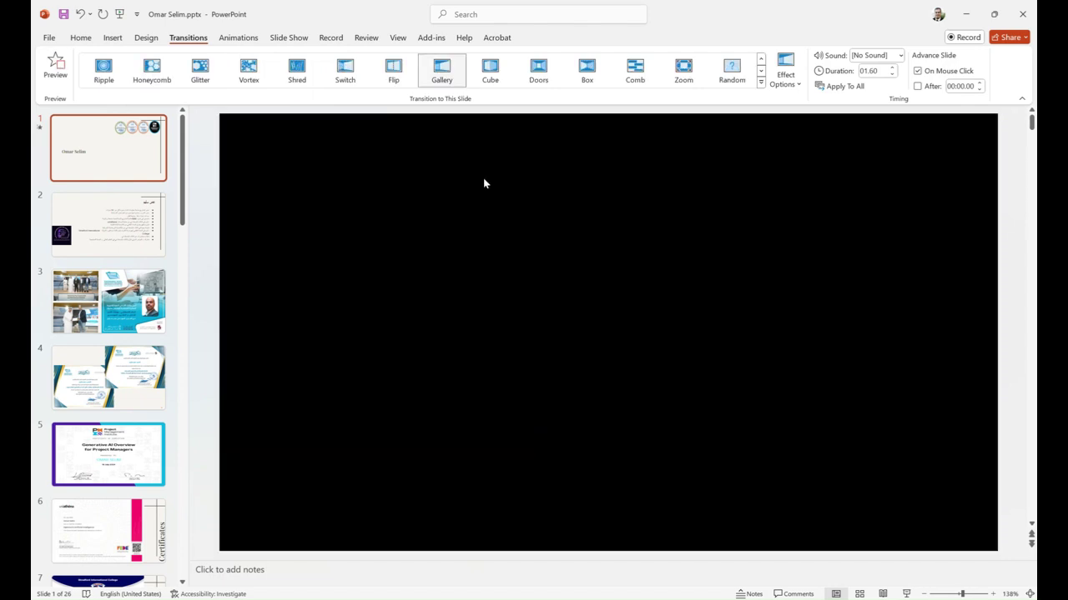
pyautogui.click(106, 243)
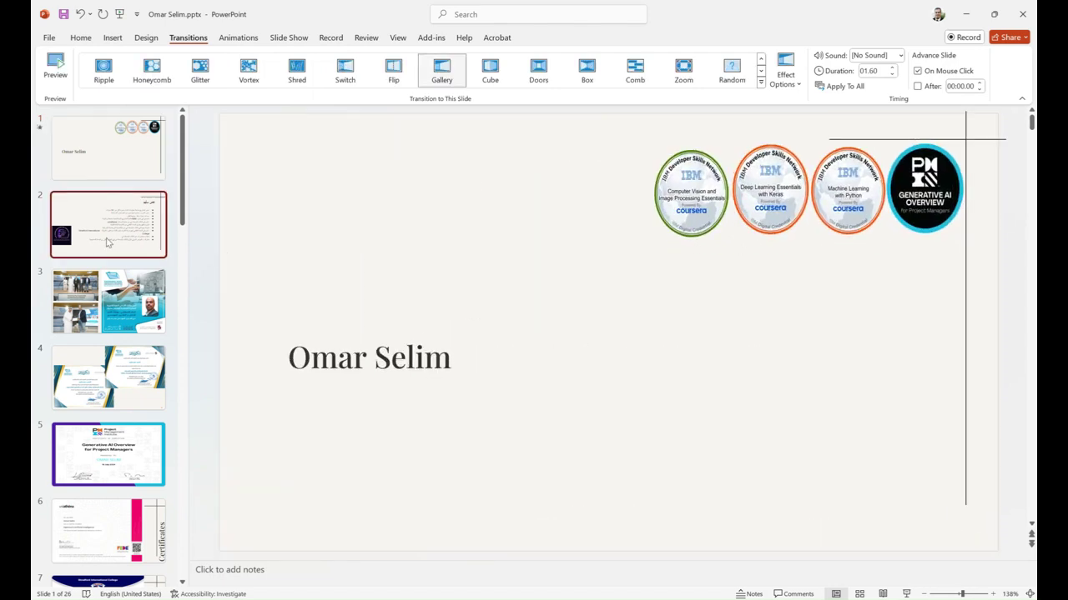
pyautogui.hotkey('ctrl', 'a')
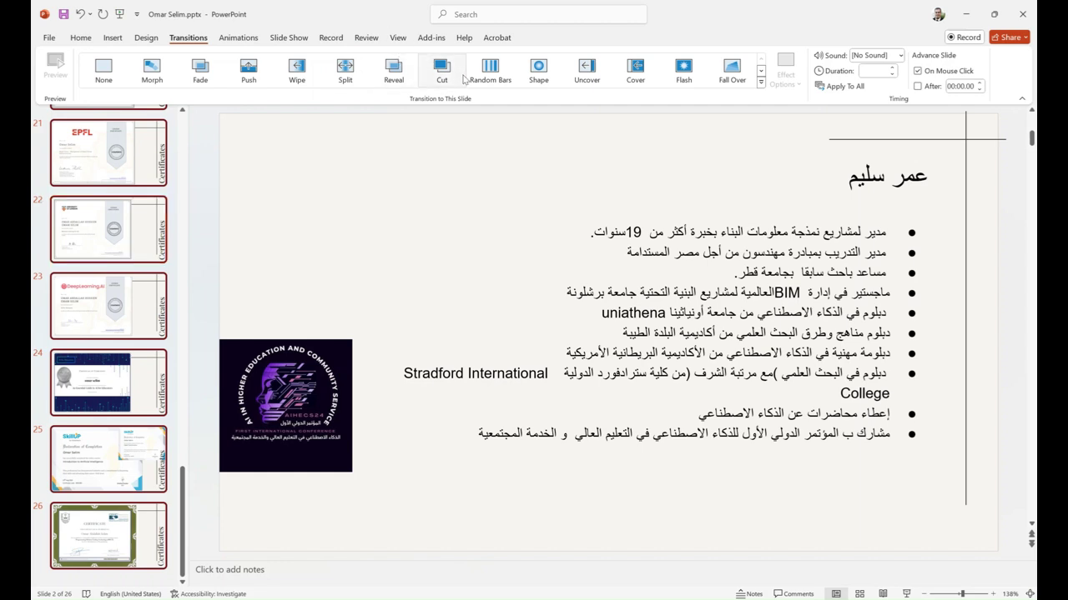
# Replace Wipe with a 1.50-second Split transition with the Arrow sound on all slides
pyautogui.click(296, 75)
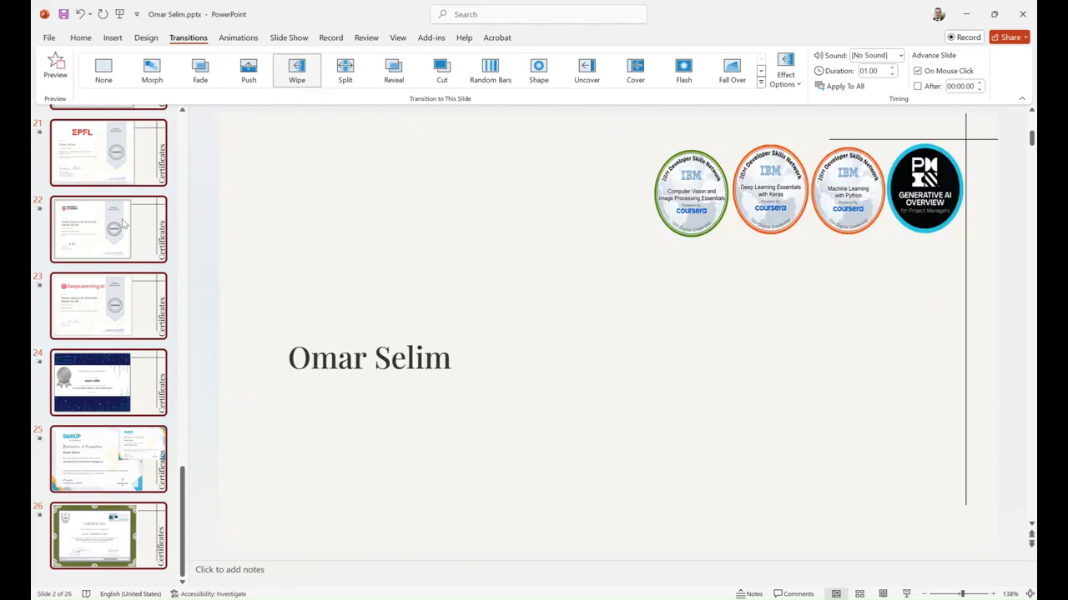
pyautogui.click(124, 223)
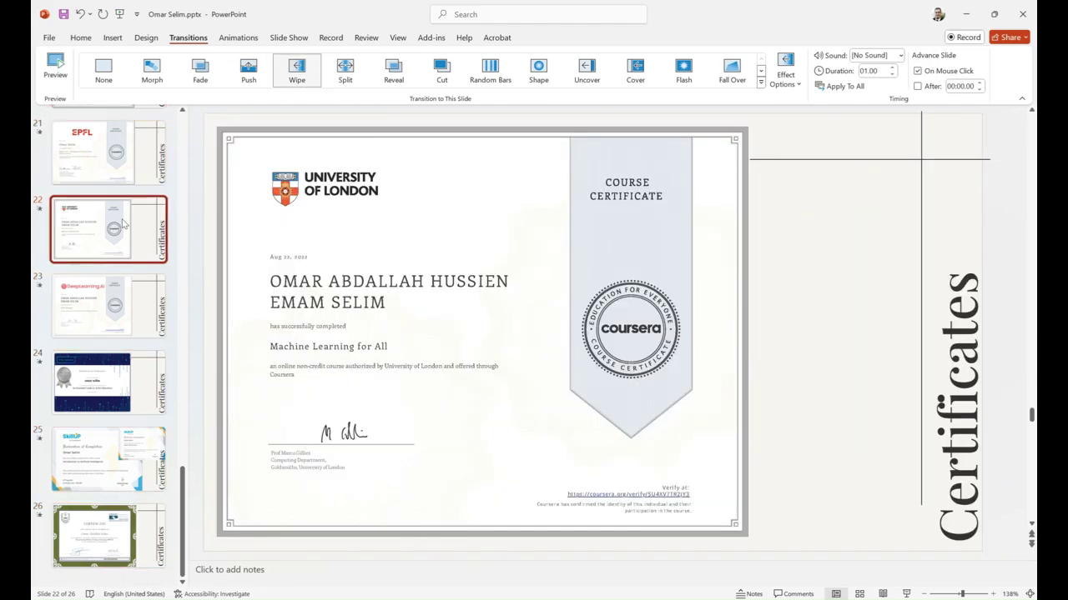
pyautogui.hotkey('ctrl', 'a')
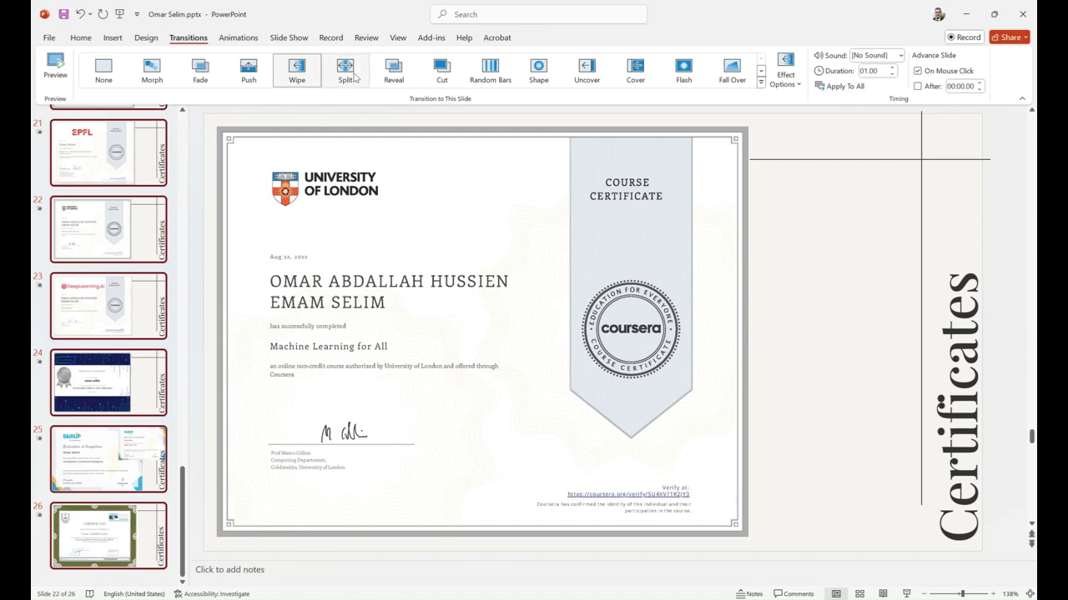
pyautogui.click(355, 77)
pyautogui.click(118, 367)
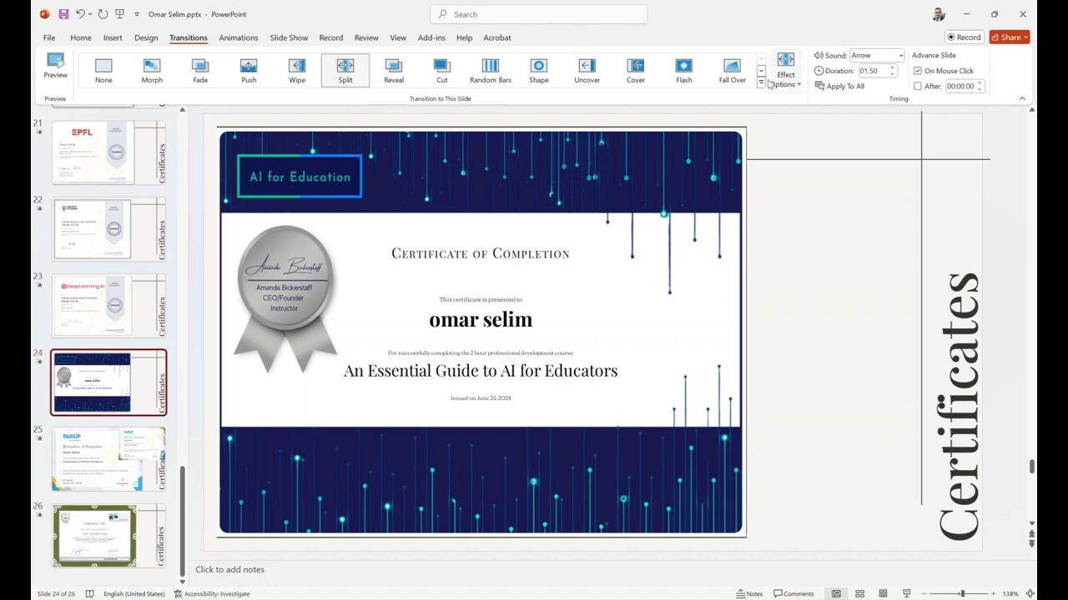
# Apply a 3.40-second Reveal transition to all slides, auto-advancing after 00:02.00
pyautogui.click(362, 75)
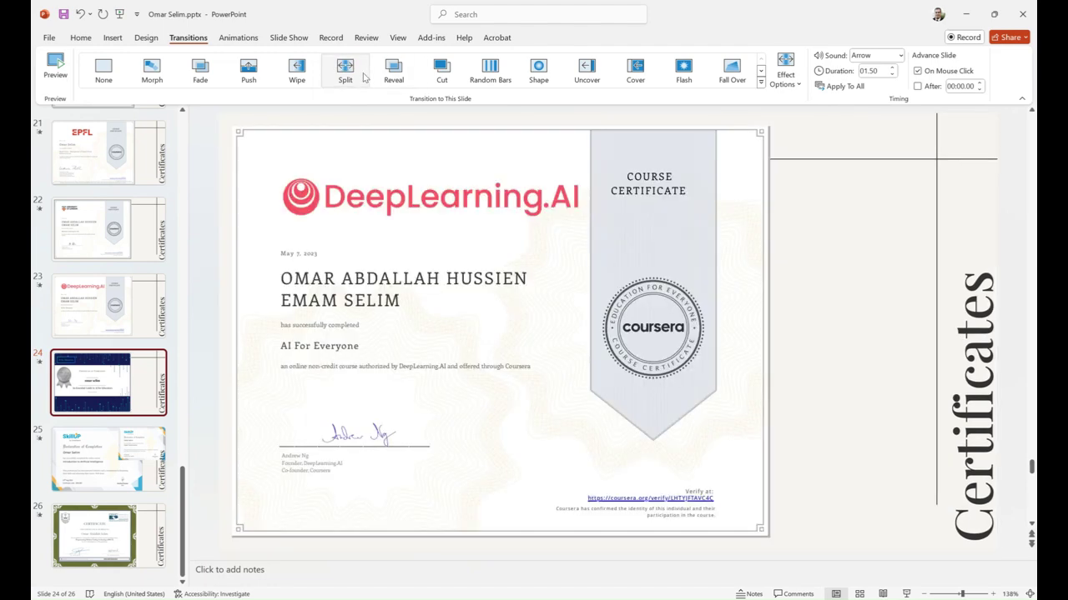
pyautogui.click(366, 76)
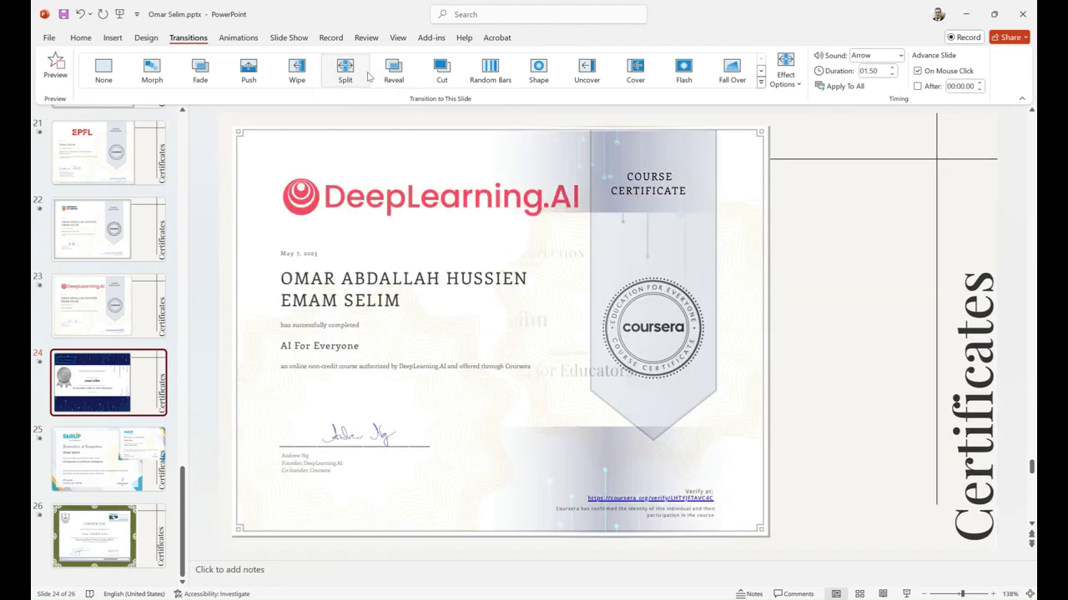
pyautogui.click(393, 72)
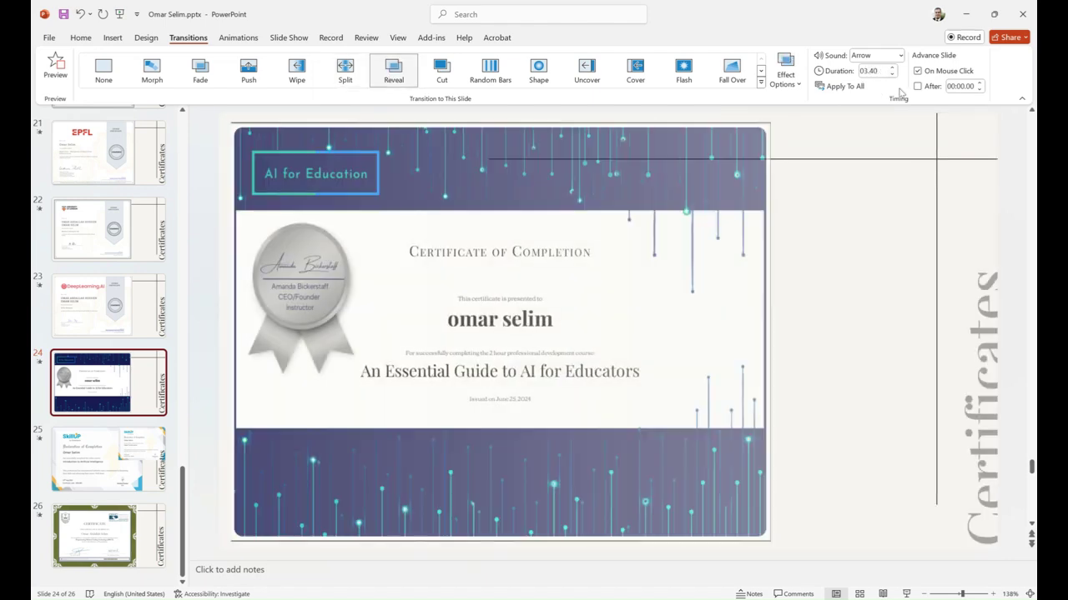
pyautogui.click(851, 86)
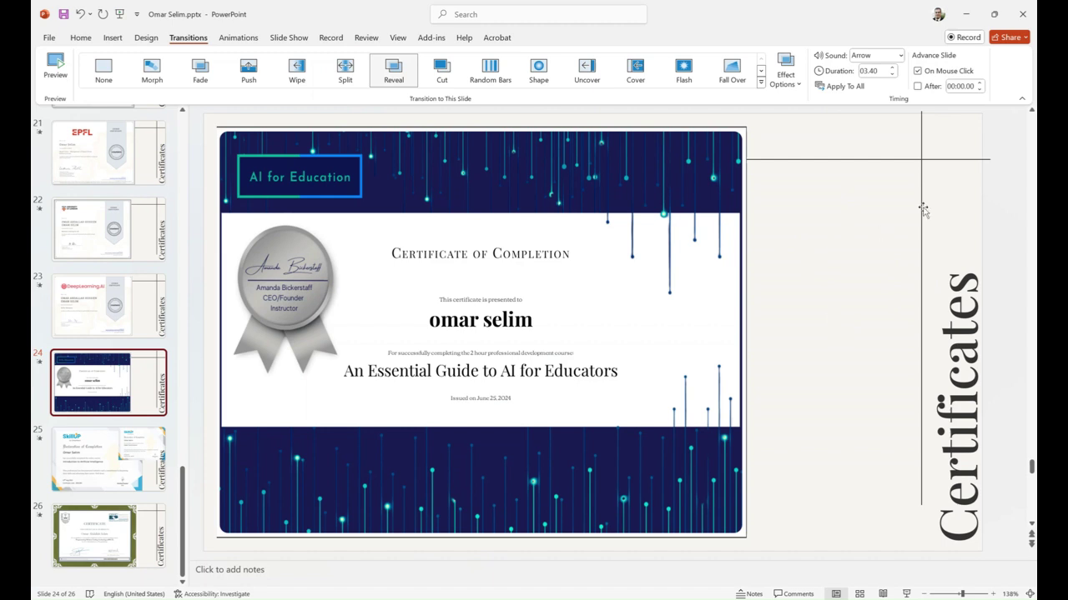
pyautogui.click(929, 90)
pyautogui.click(981, 90)
# Switch to the Animations tab and go back to slide 1, the title slide
pyautogui.click(235, 41)
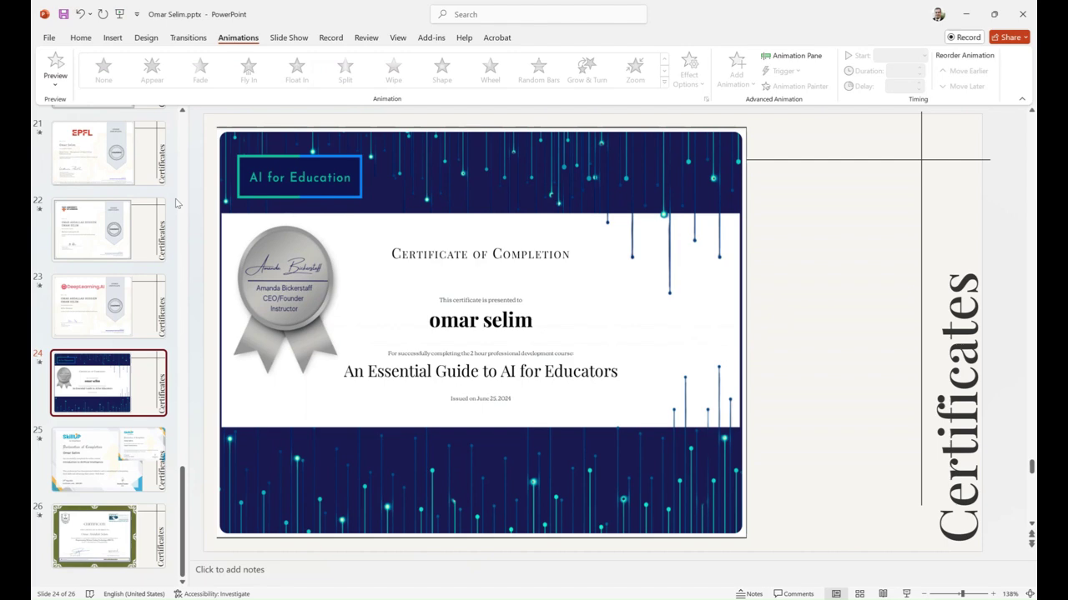
pyautogui.scroll(3, 109, 333)
pyautogui.scroll(3, 108, 334)
pyautogui.scroll(3, 109, 333)
pyautogui.scroll(3, 108, 333)
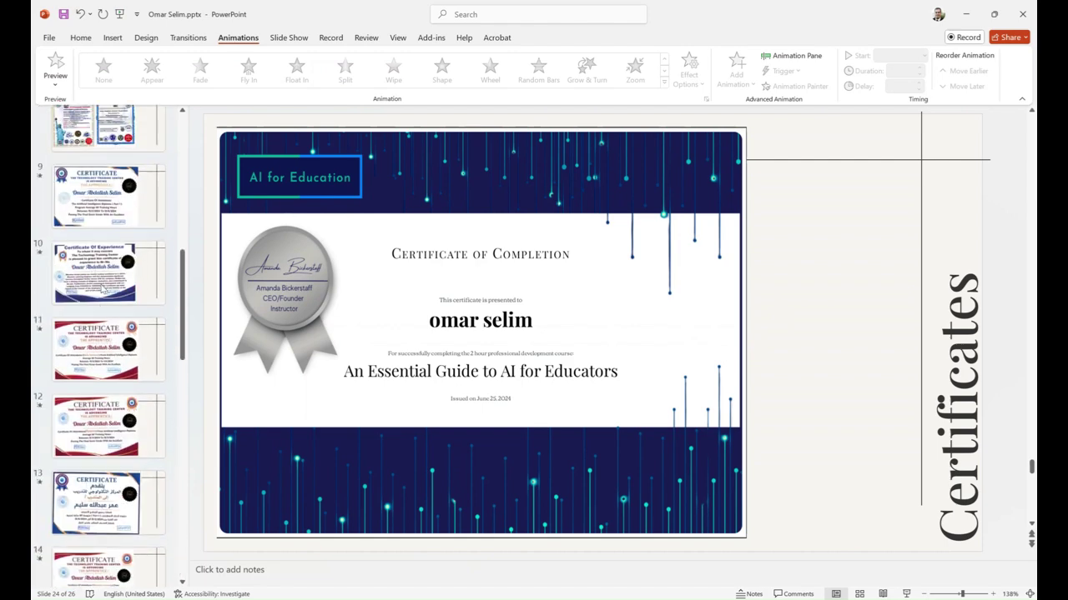
pyautogui.scroll(5, 102, 289)
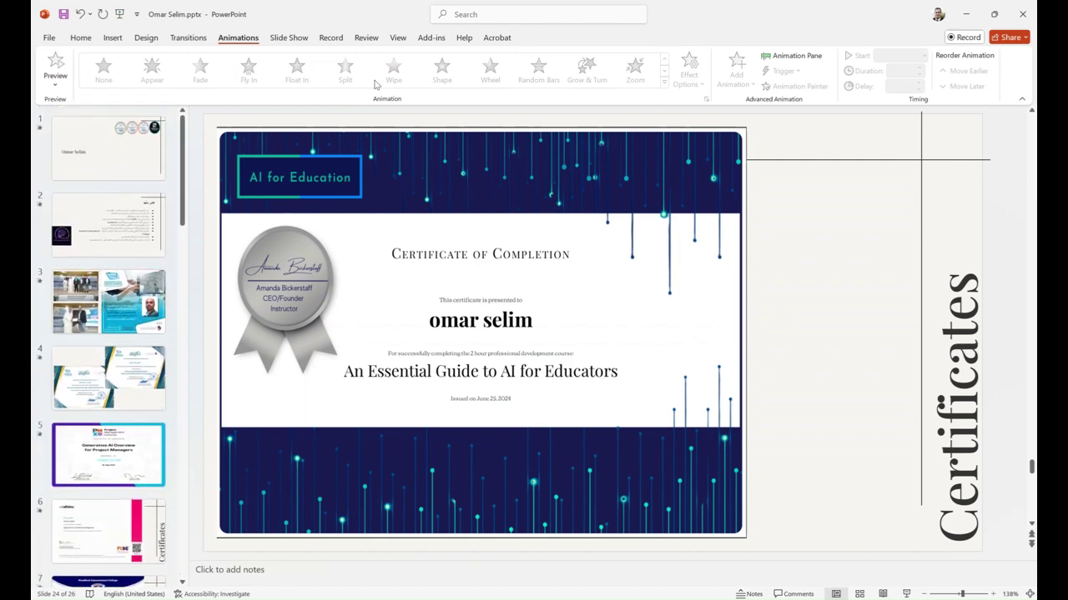
pyautogui.click(154, 150)
# Give the PMI badge Random Bars and the Machine Learning with Python badge a Grow & Turn entrance
pyautogui.click(902, 194)
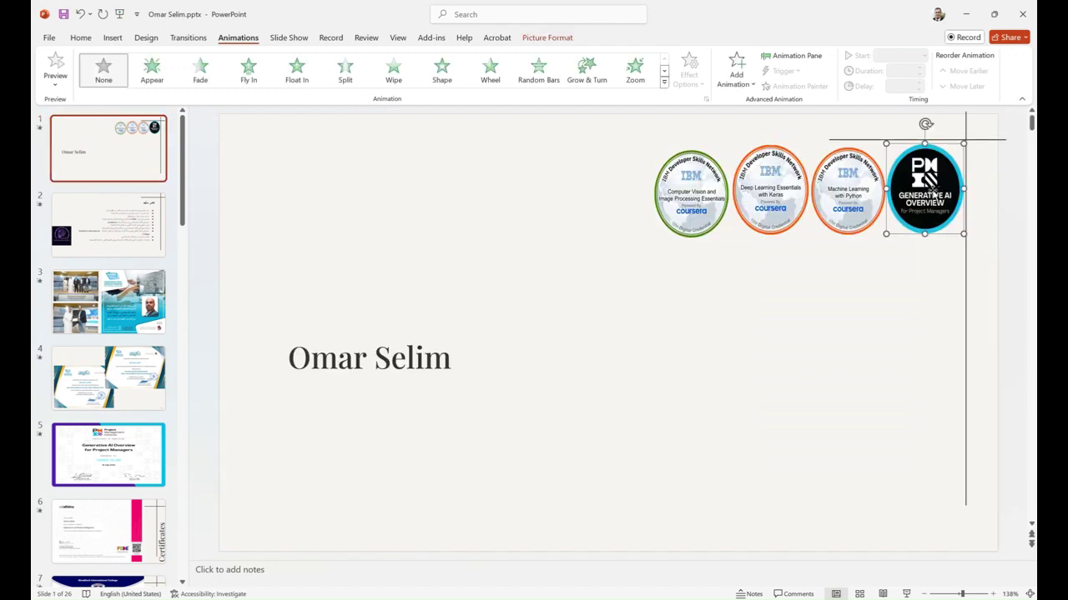
pyautogui.click(551, 74)
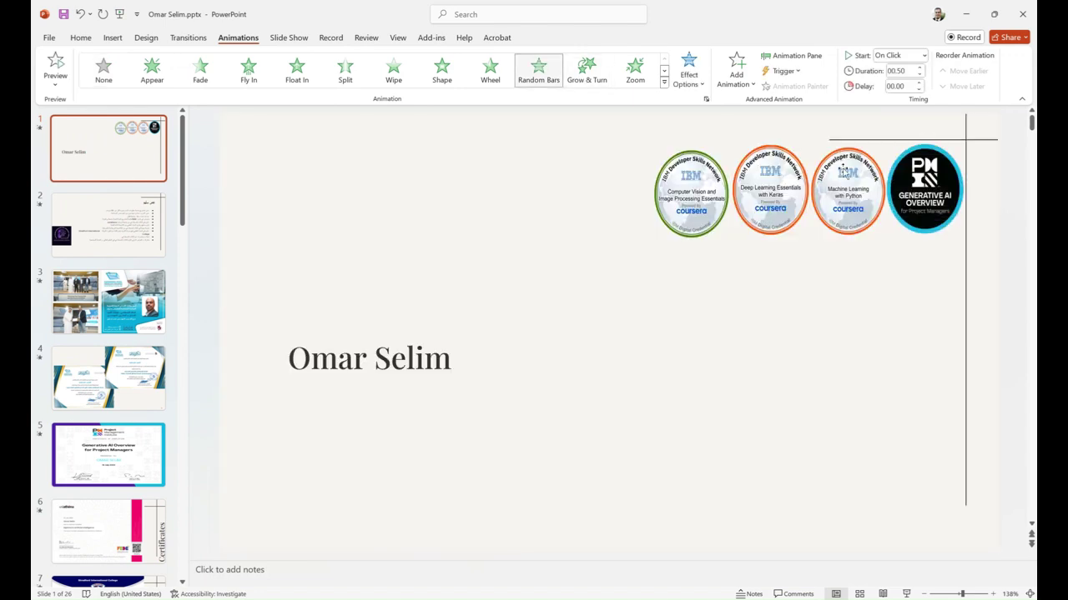
pyautogui.click(841, 167)
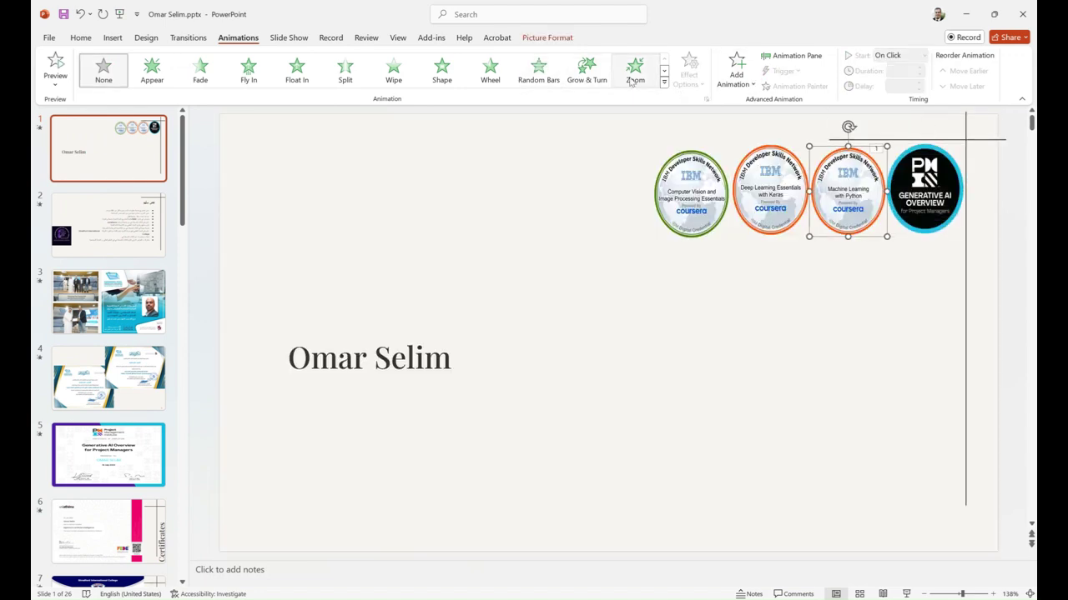
pyautogui.click(587, 71)
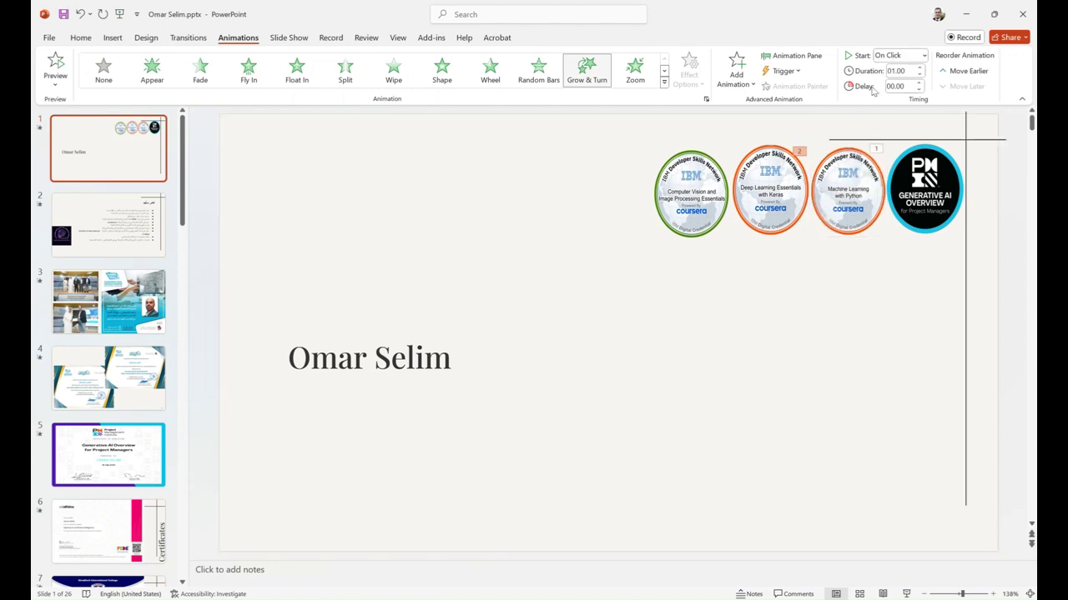
# Give the Deep Learning badge a Zoom entrance, then select the Generative AI badge
pyautogui.click(757, 155)
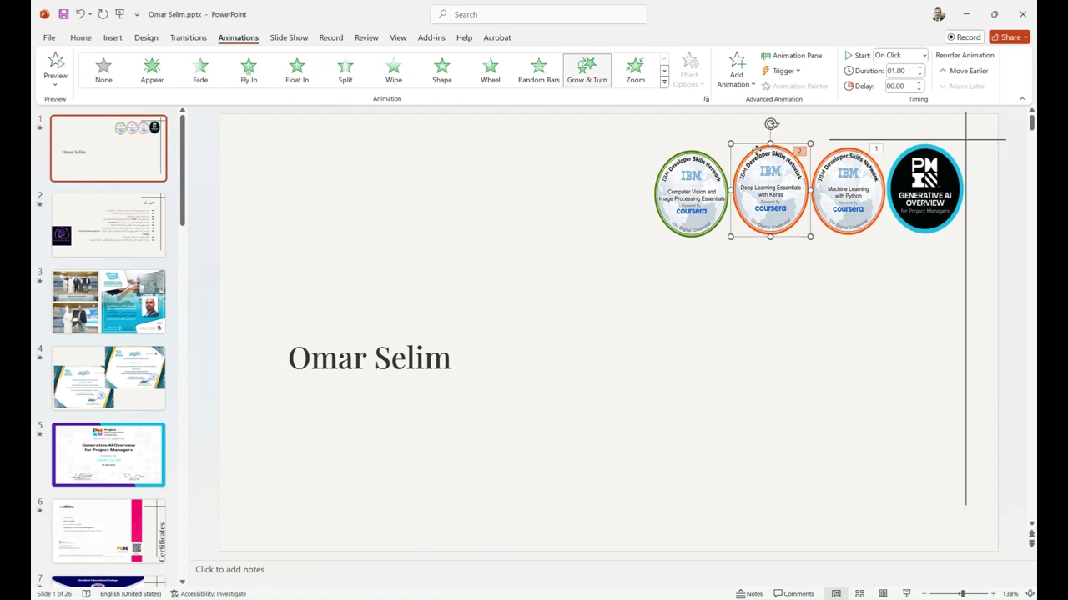
pyautogui.click(635, 68)
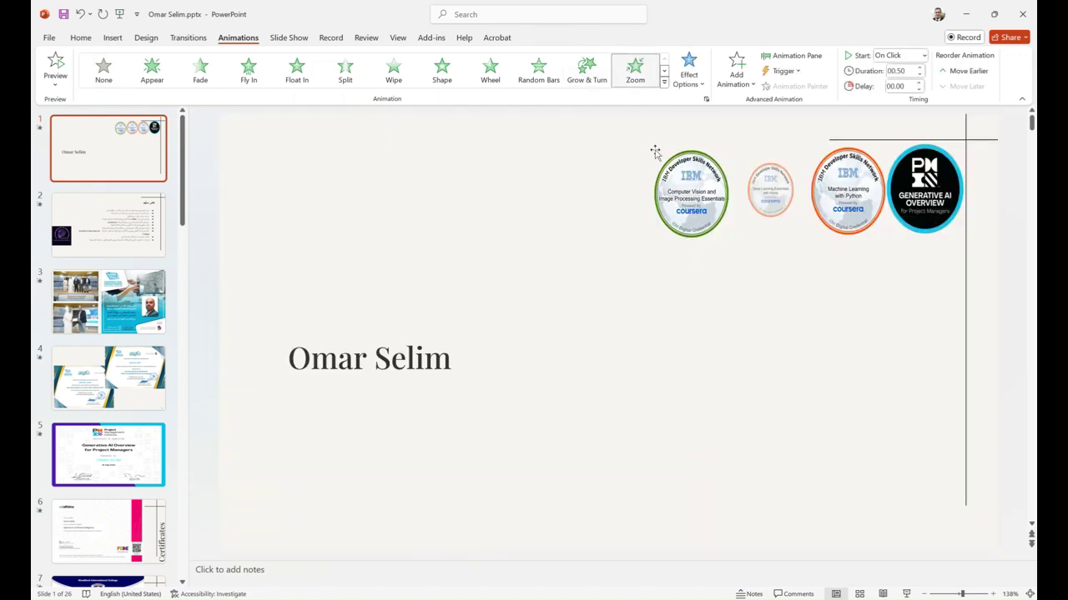
pyautogui.click(634, 68)
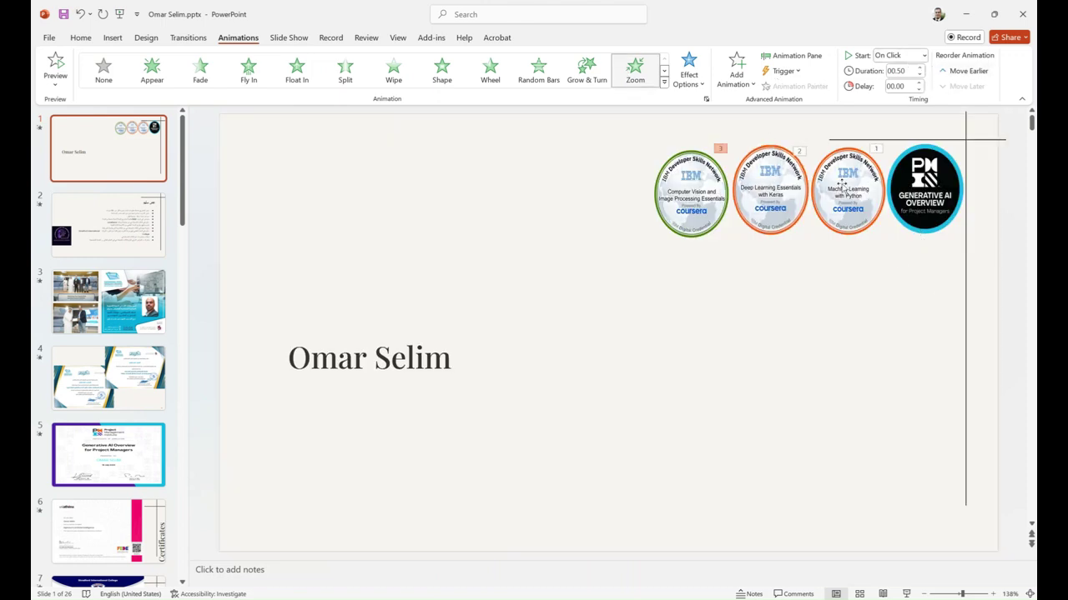
pyautogui.click(930, 182)
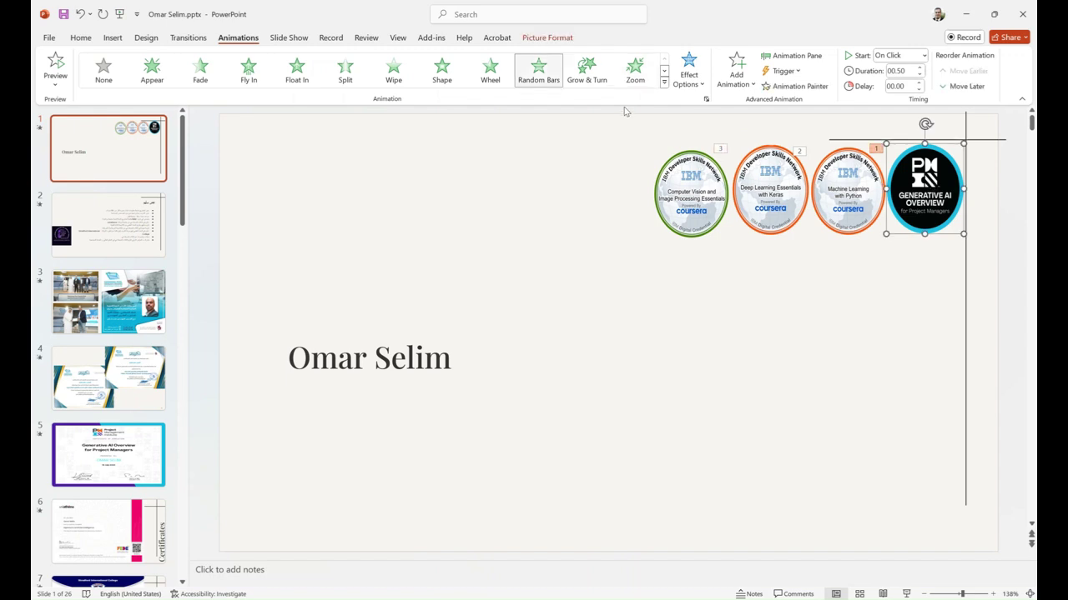
pyautogui.click(743, 86)
# Give the name text box a Split entrance and move it two places earlier in the order
pyautogui.click(367, 363)
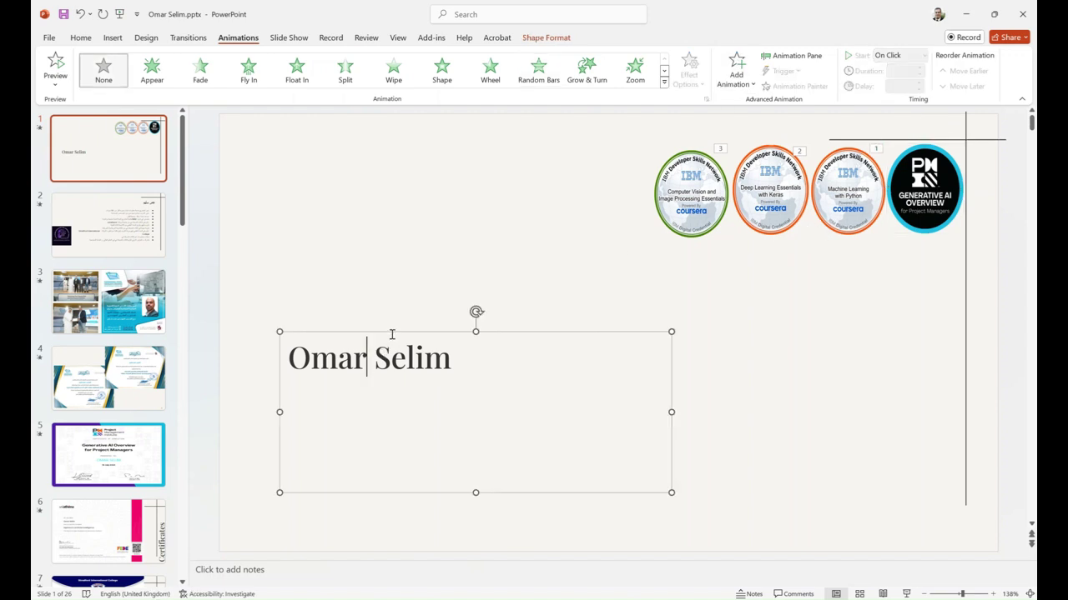
pyautogui.click(338, 72)
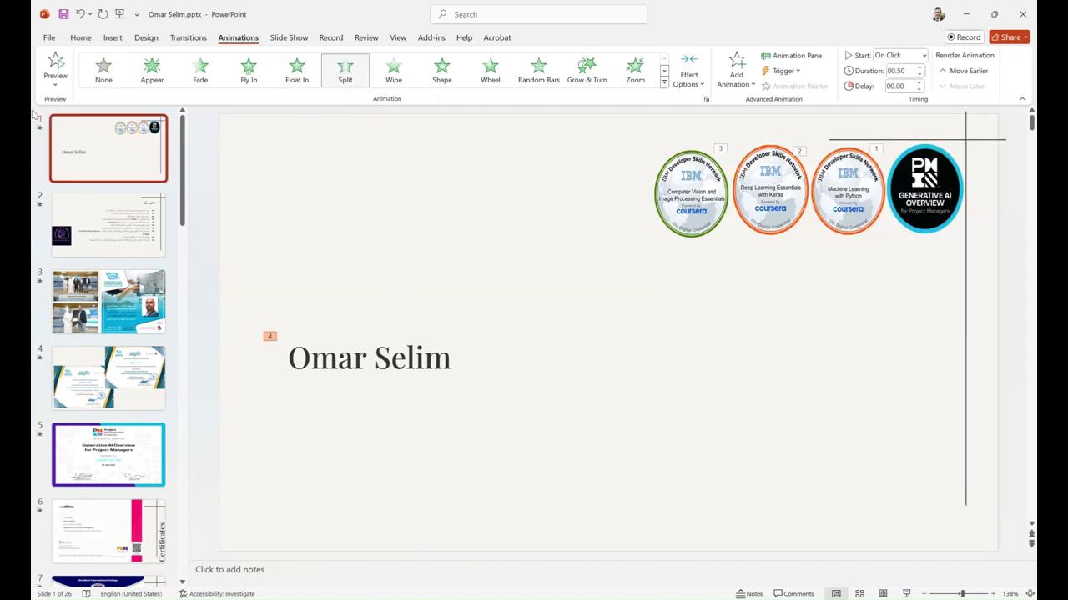
pyautogui.click(55, 63)
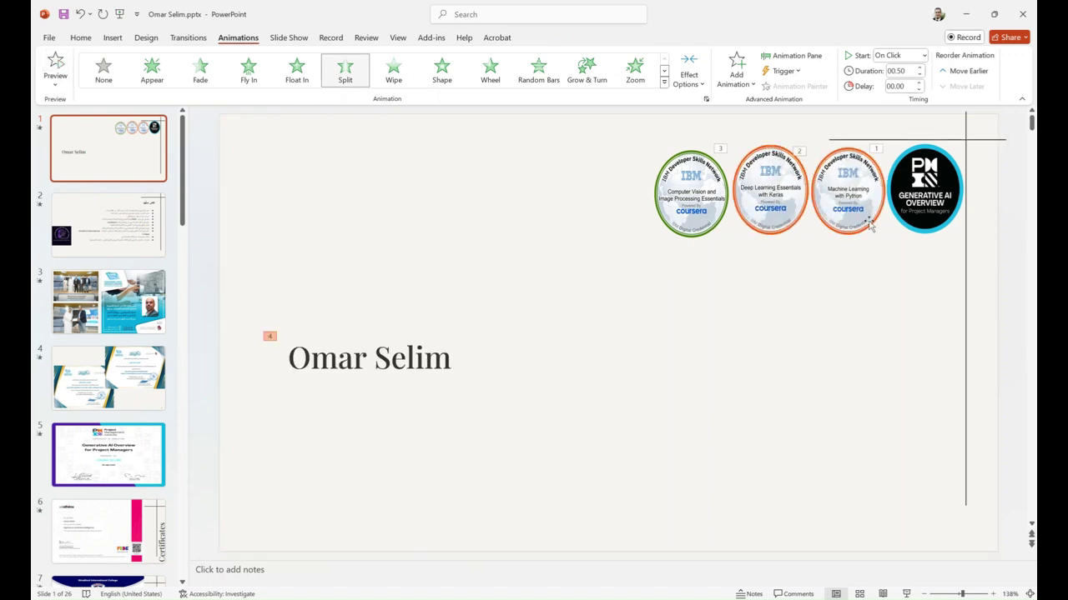
pyautogui.click(969, 73)
pyautogui.click(969, 73)
pyautogui.click(878, 148)
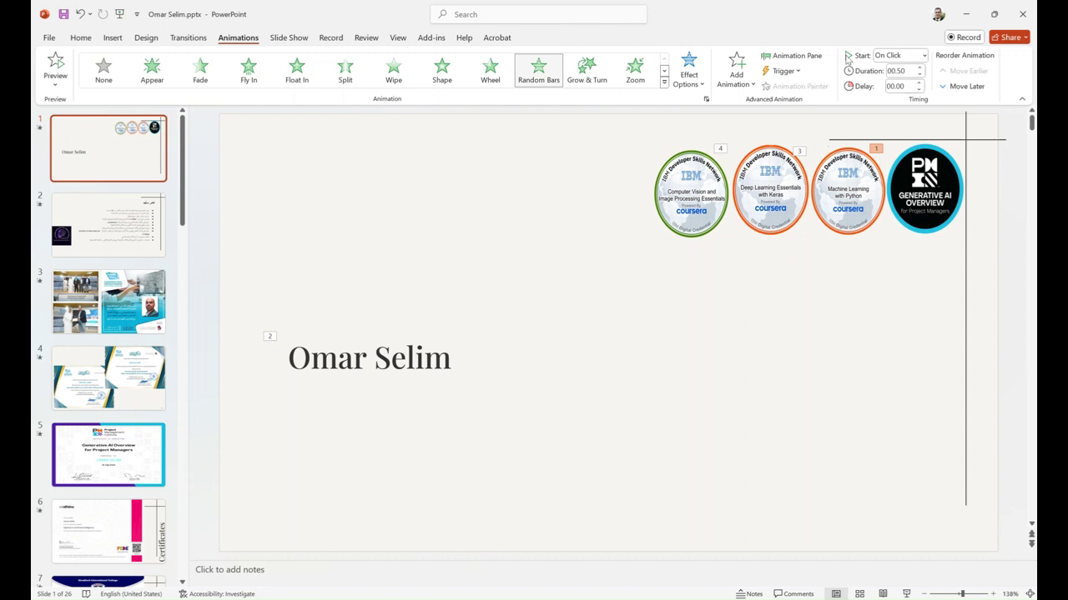
# In the Animation Pane, move the fourth animation (Zoom) up three places to the top and preview it
pyautogui.click(790, 58)
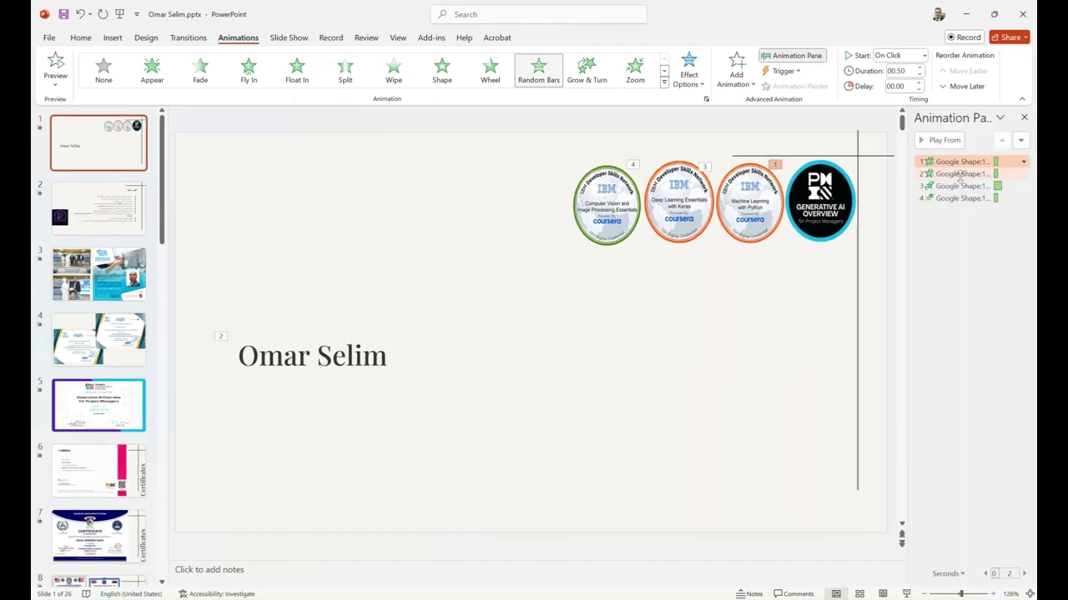
pyautogui.click(960, 173)
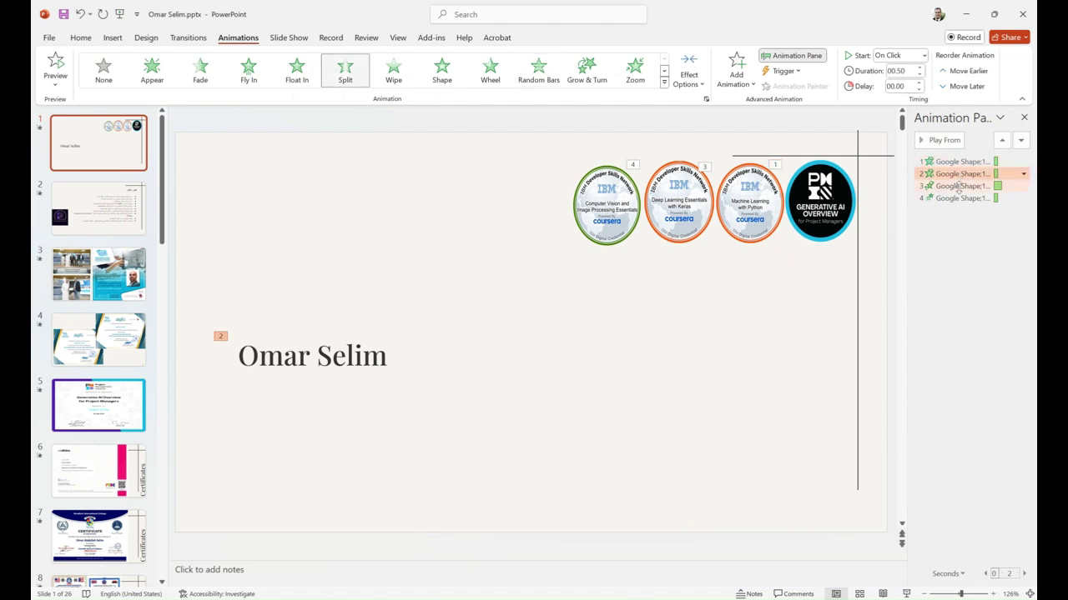
pyautogui.click(959, 186)
pyautogui.click(959, 198)
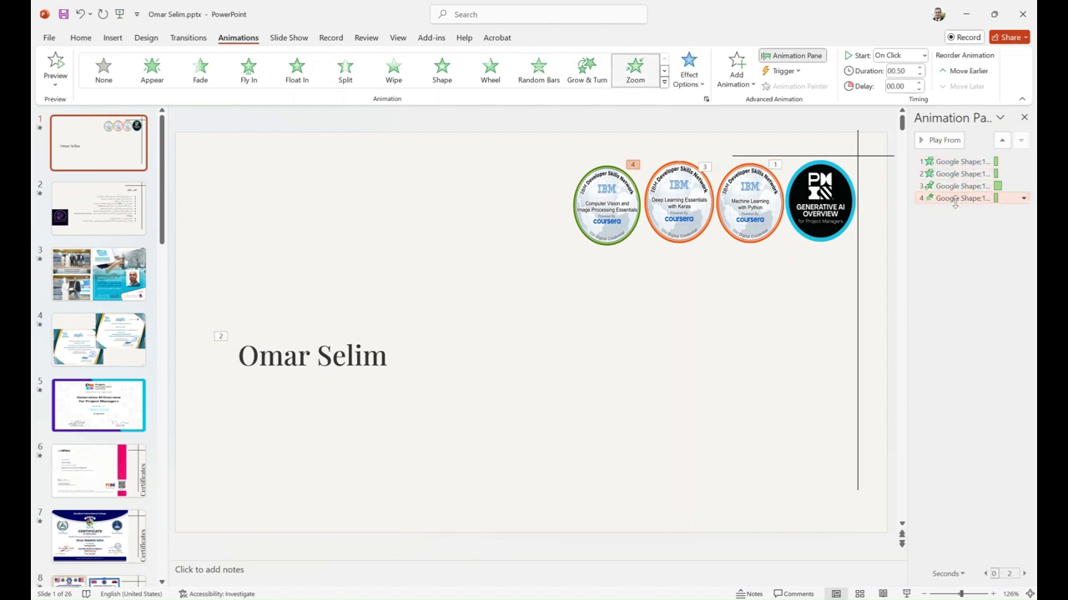
pyautogui.click(1001, 140)
pyautogui.click(1001, 140)
pyautogui.click(1001, 141)
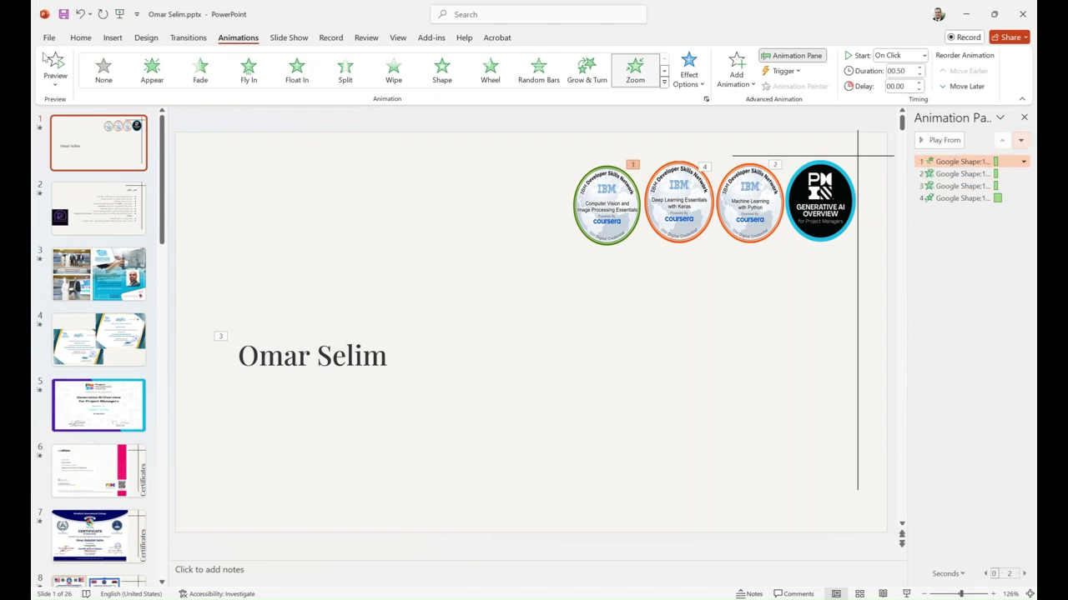
pyautogui.click(55, 65)
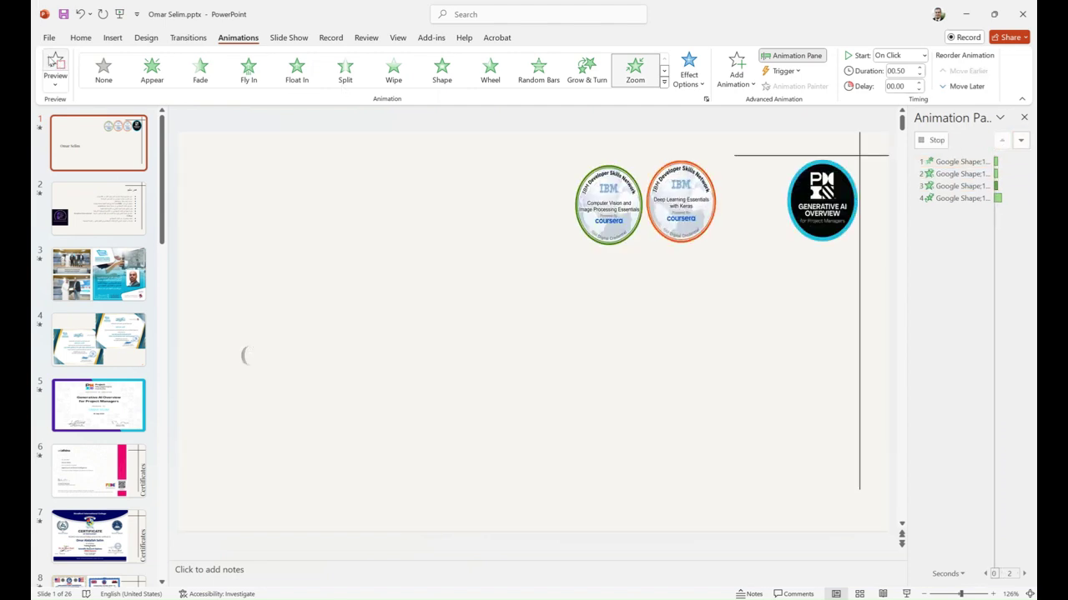